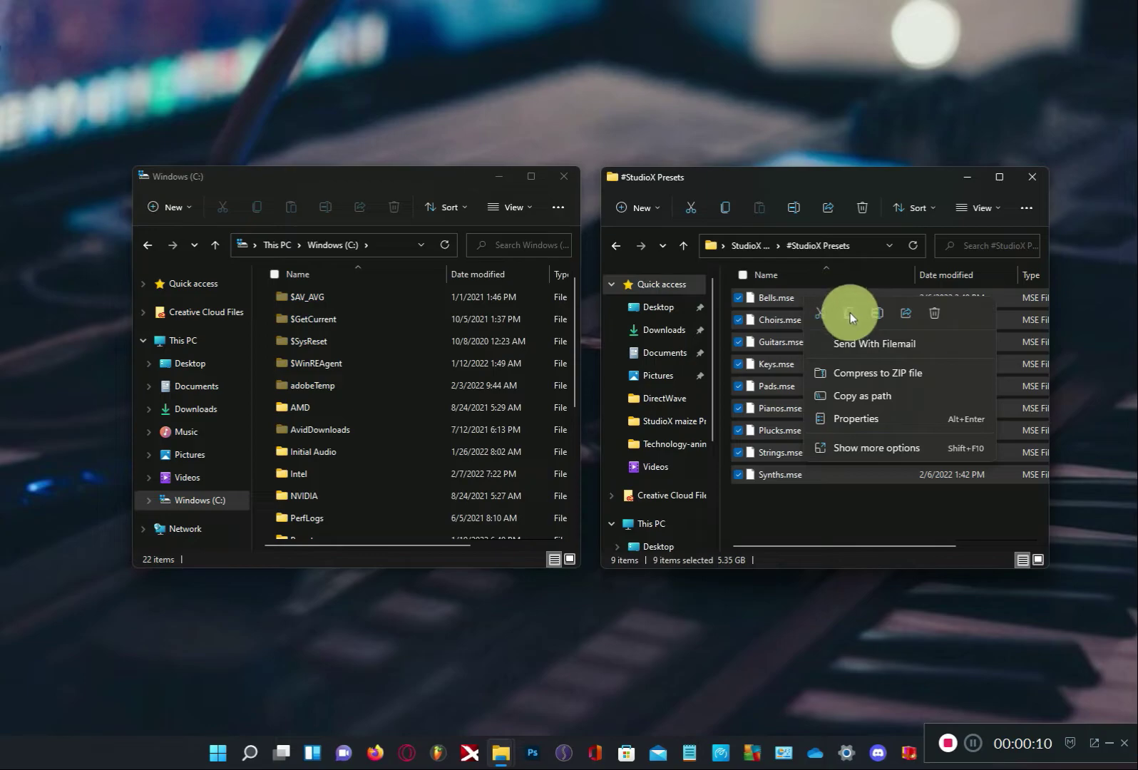
# - Paste the copied .mse preset files into the StudioX 2.0.instruments folder inside StudioX 2.0 > Windows > 64 Bit
pyautogui.click(615, 250)
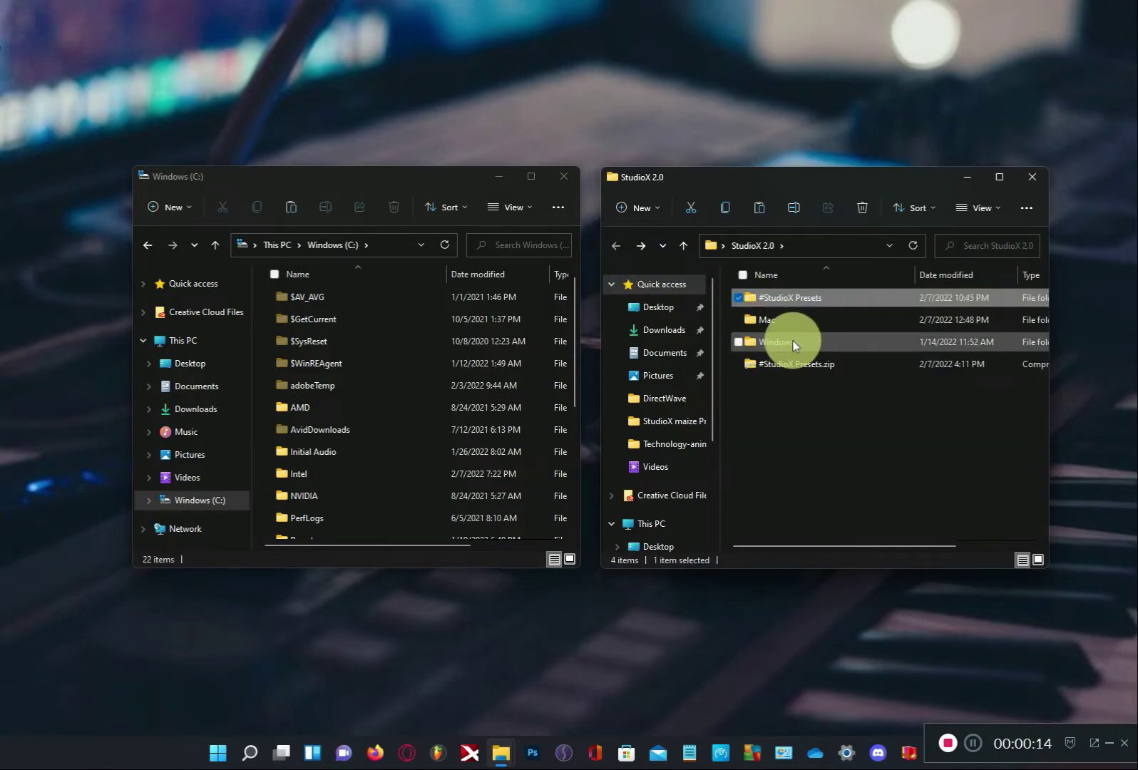
pyautogui.doubleClick(793, 342)
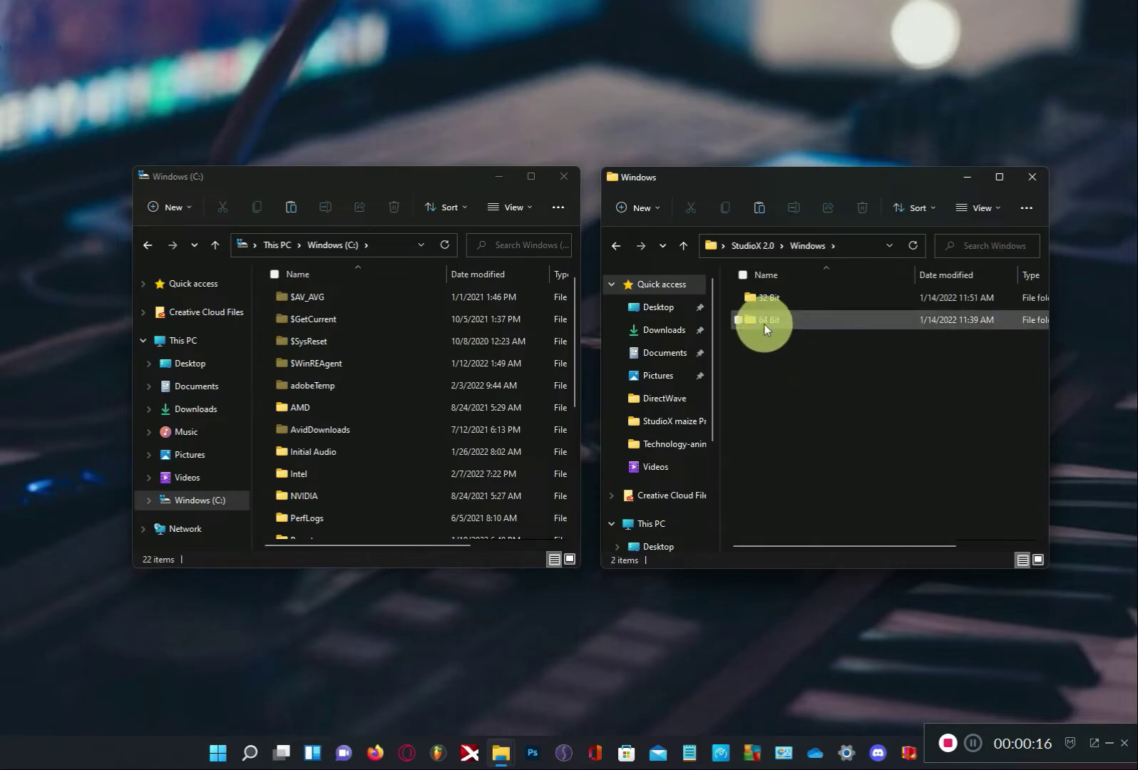
pyautogui.doubleClick(800, 324)
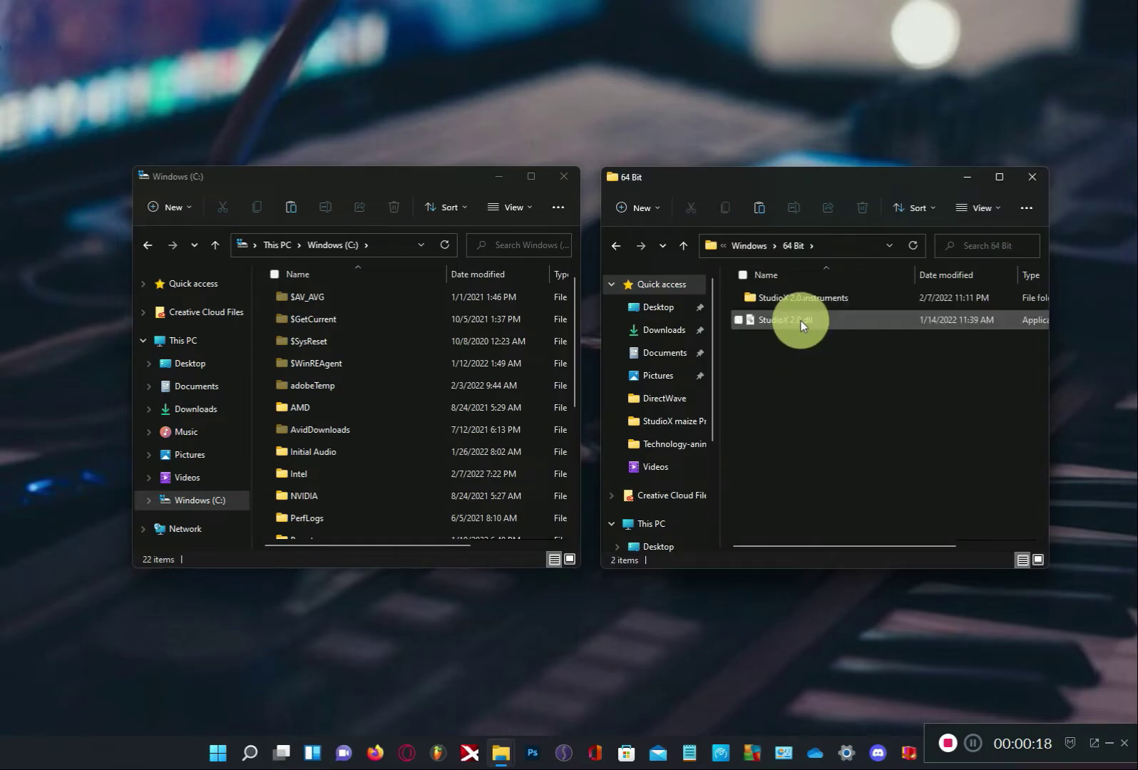
pyautogui.doubleClick(810, 298)
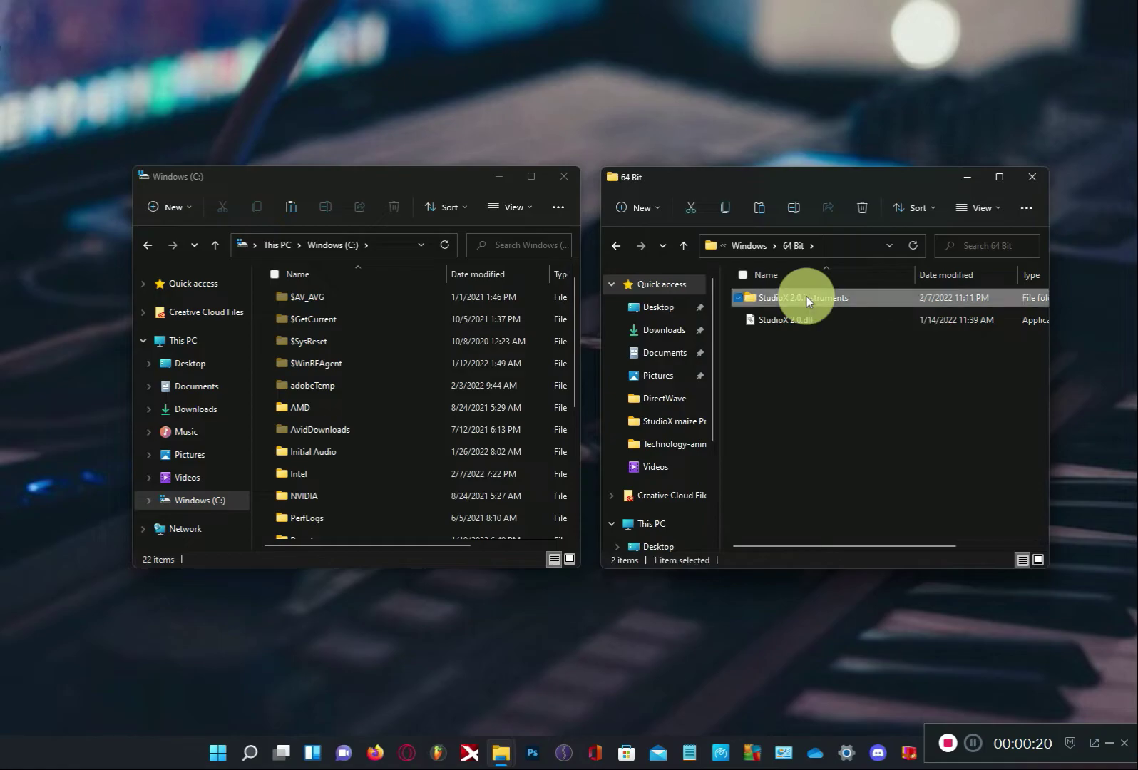
pyautogui.rightClick(782, 329)
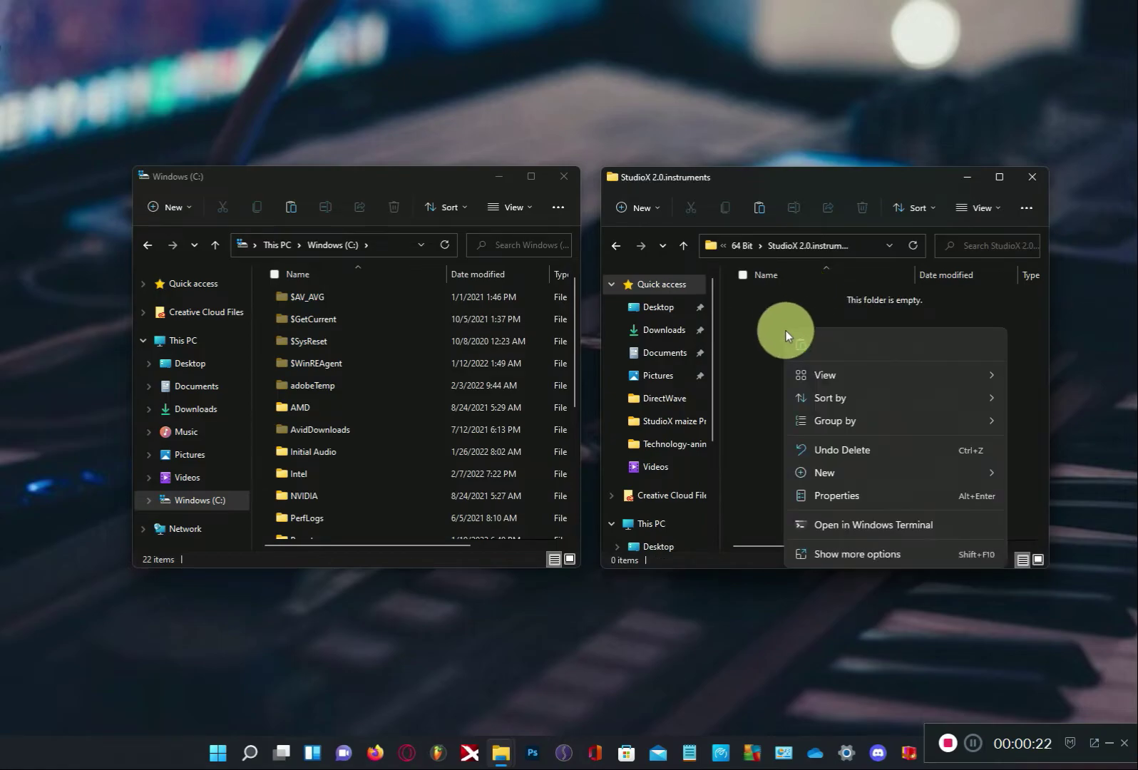
pyautogui.press('Escape')
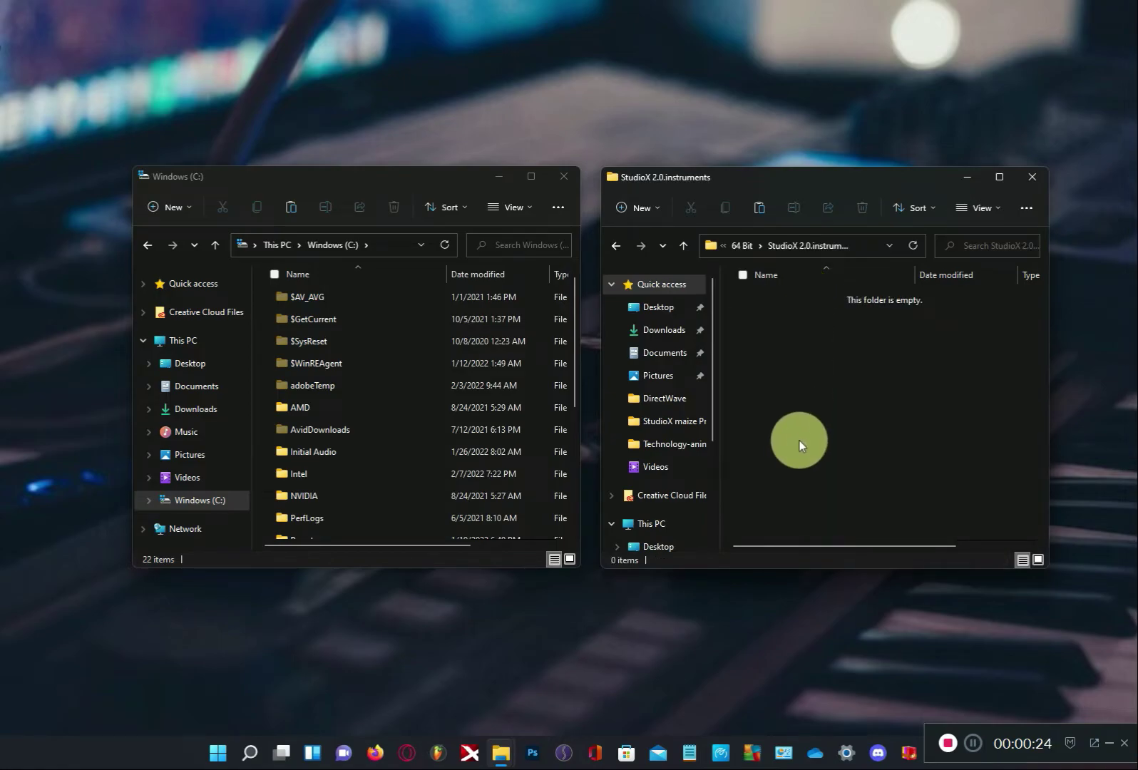
pyautogui.hotkey('ctrl', 'v')
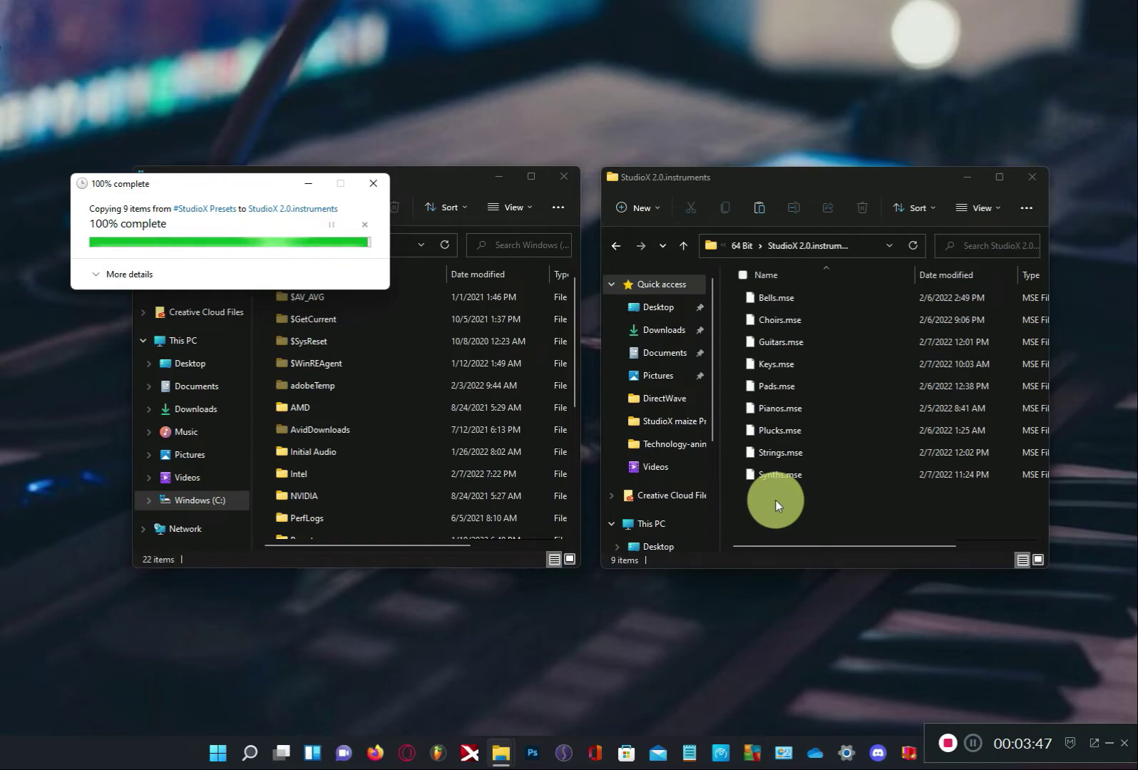
pyautogui.click(775, 500)
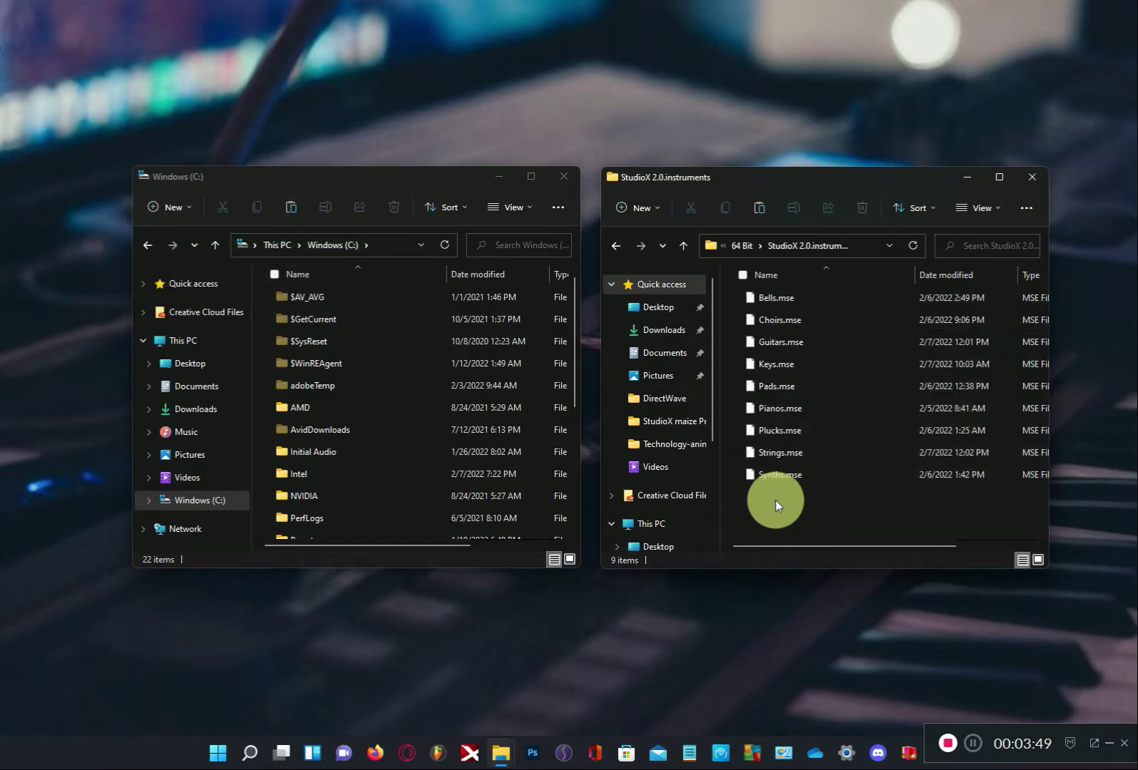
# - Copy the StudioX 2.0.instruments folder and the StudioX 2.0.dll file from the 64 Bit folder
pyautogui.click(622, 256)
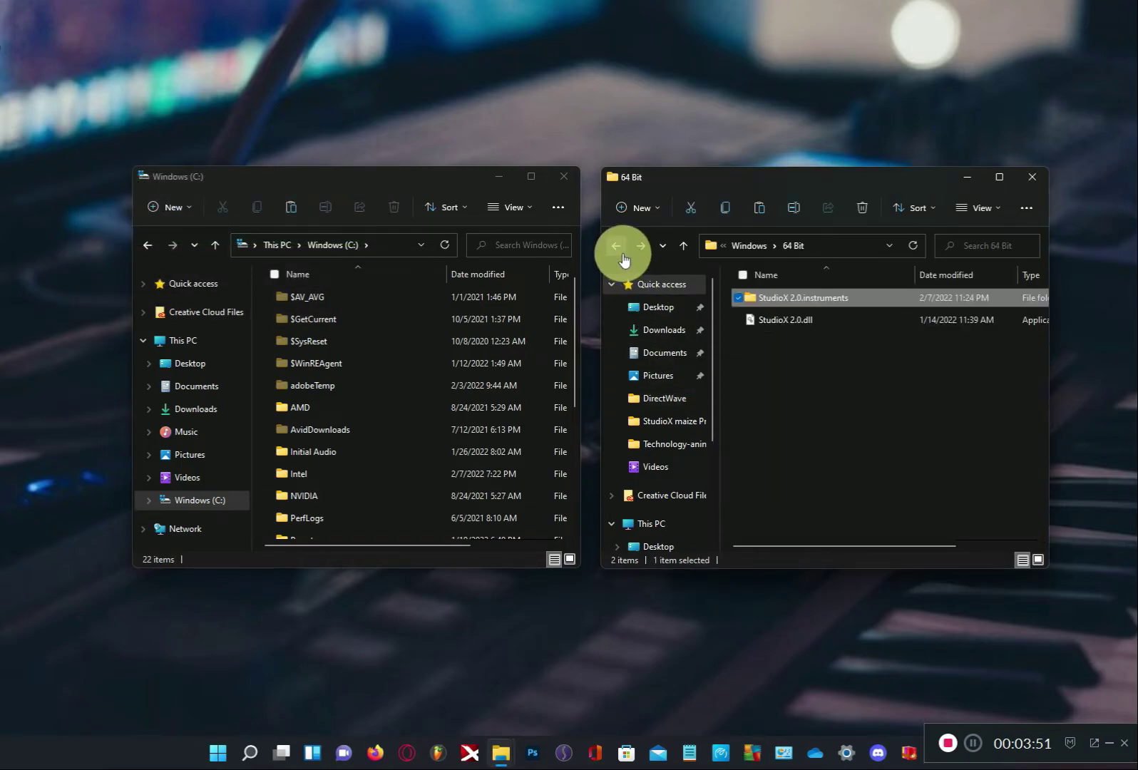
pyautogui.click(756, 341)
pyautogui.moveTo(753, 342); pyautogui.dragTo(813, 302)
pyautogui.rightClick(829, 304)
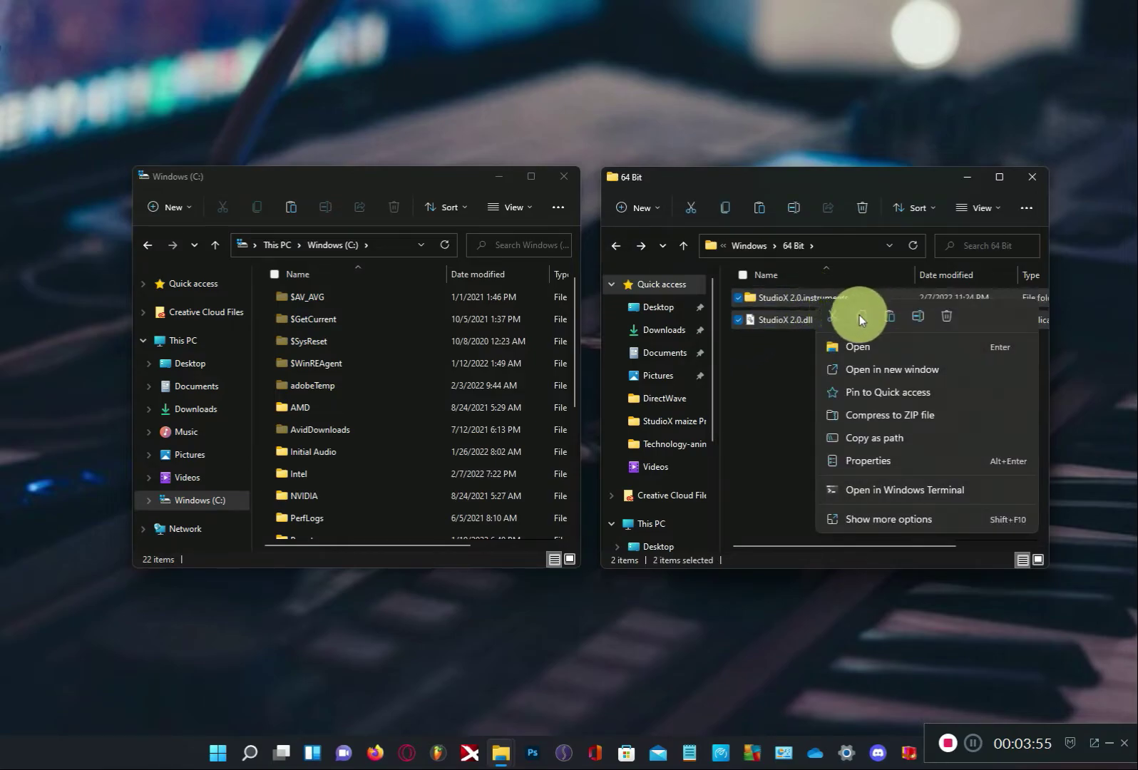
pyautogui.click(859, 315)
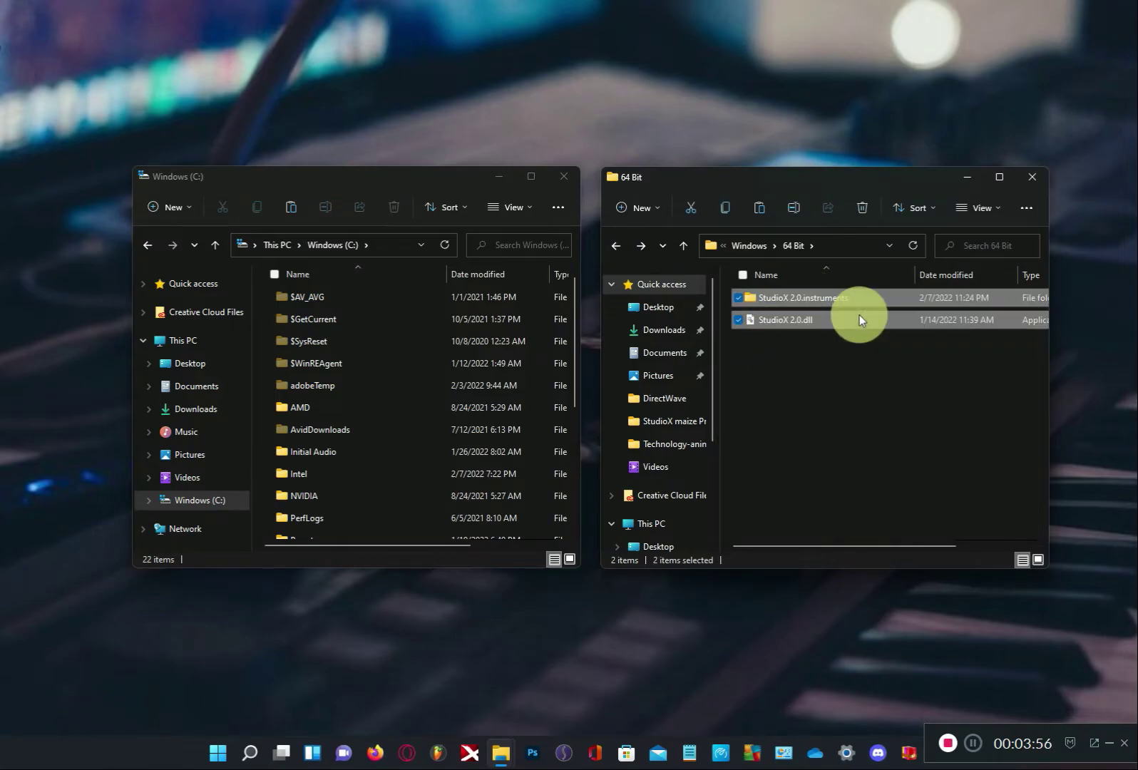
# - Paste the copied StudioX 2.0 folder and DLL into the VST folder under Program Files (x86) on drive C
pyautogui.click(191, 500)
pyautogui.scroll(-3, 321, 451)
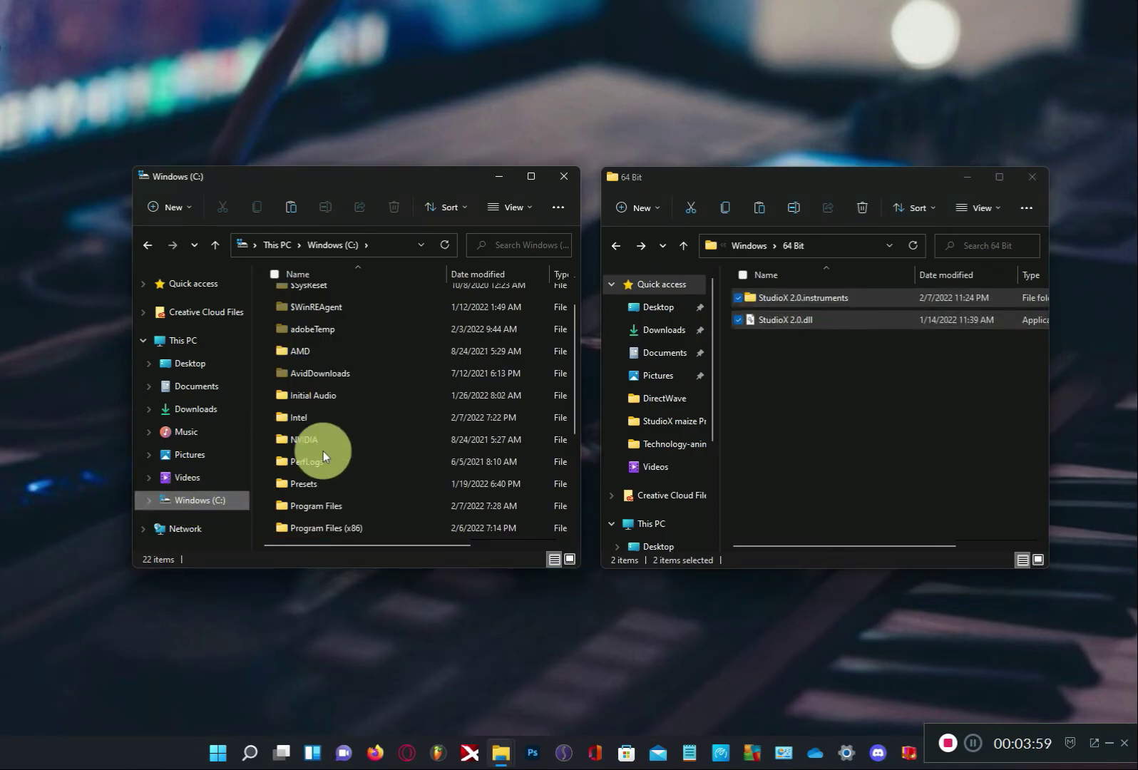
pyautogui.click(338, 401)
pyautogui.doubleClick(338, 401)
pyautogui.scroll(-6, 337, 401)
pyautogui.scroll(-3, 338, 400)
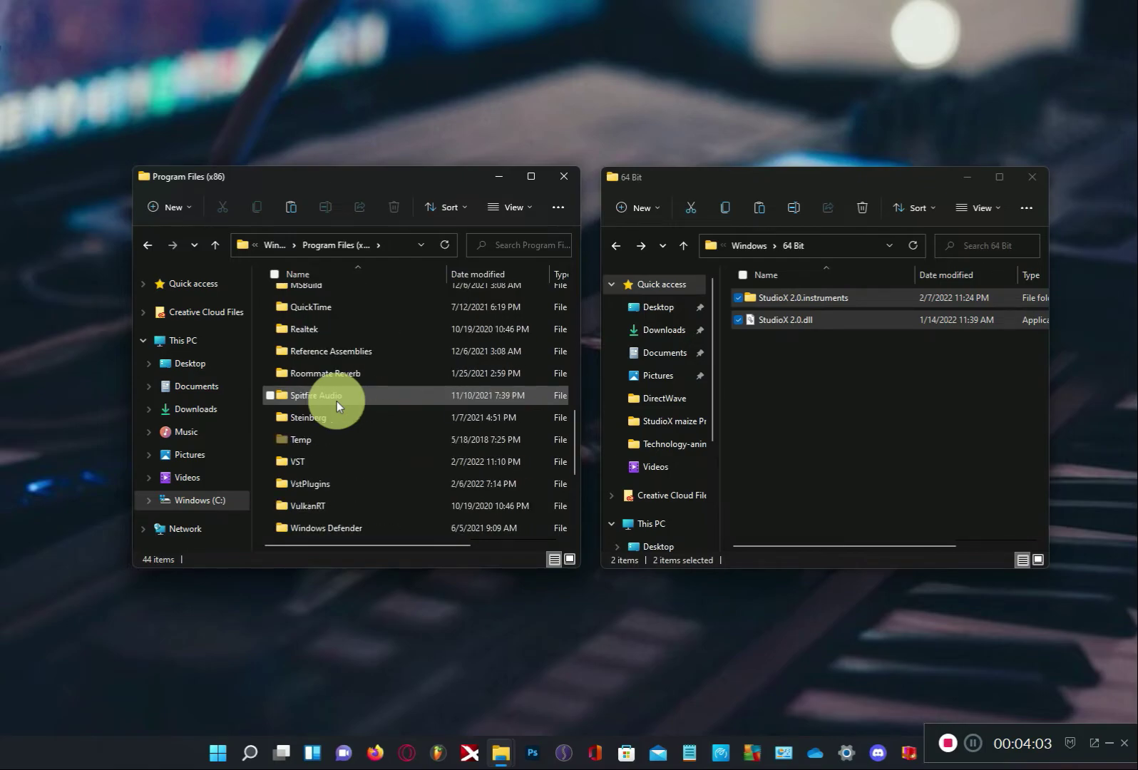
pyautogui.doubleClick(327, 395)
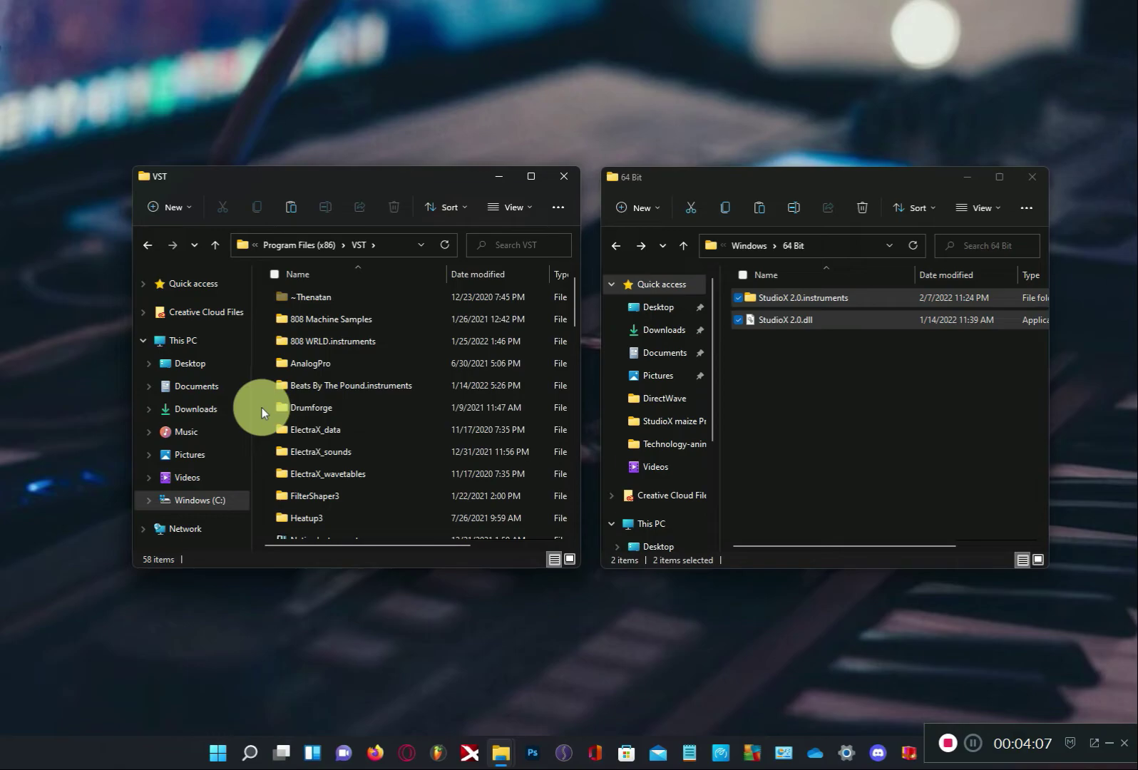
pyautogui.rightClick(262, 407)
pyautogui.click(277, 422)
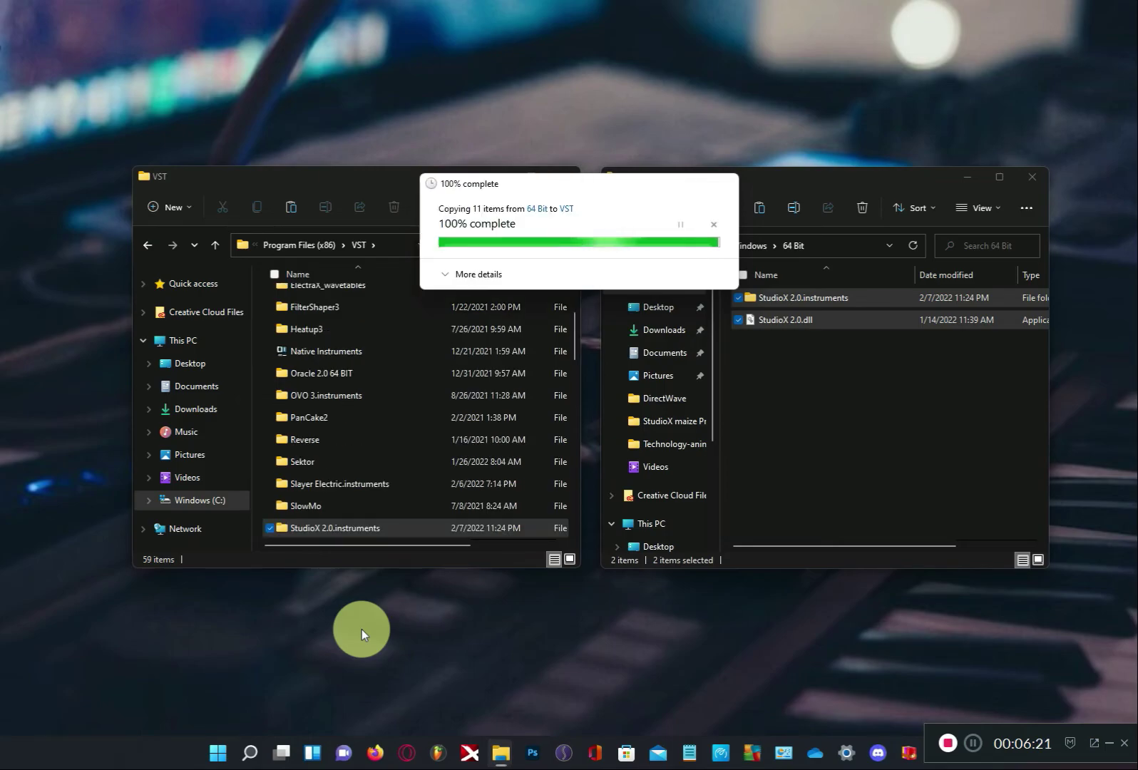
pyautogui.scroll(-2, 396, 422)
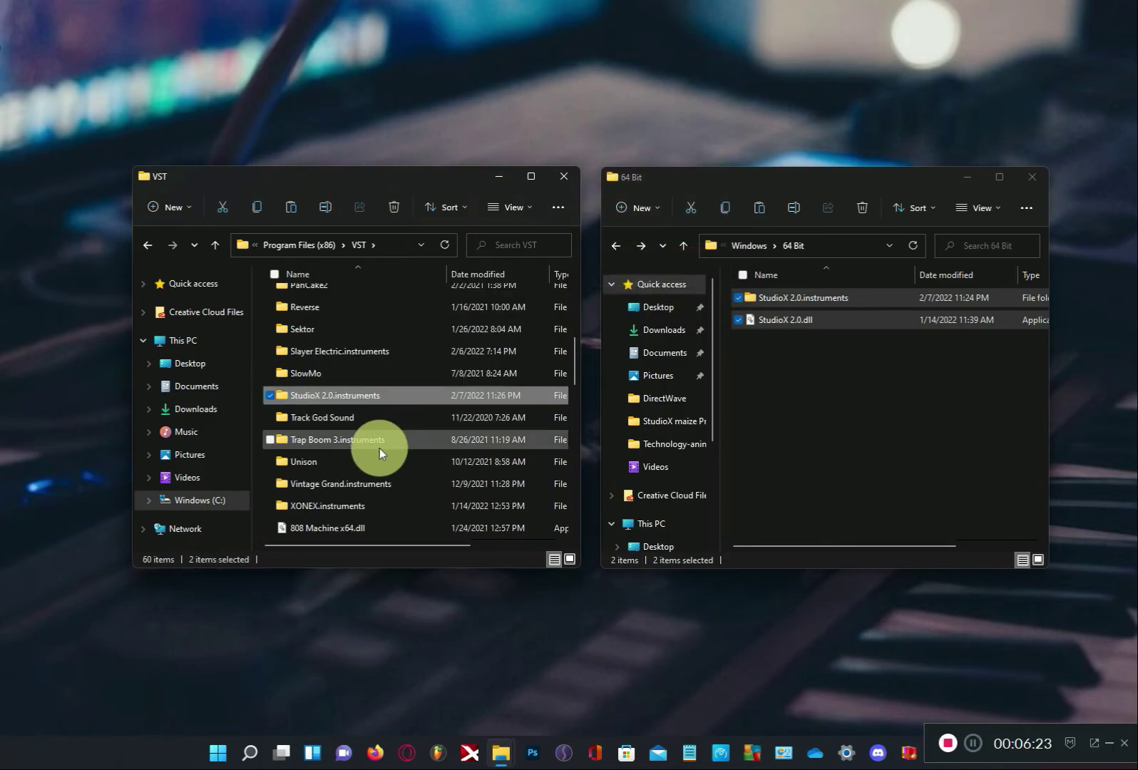
# - Minimize both File Explorer windows and switch to FL Studio
pyautogui.click(502, 177)
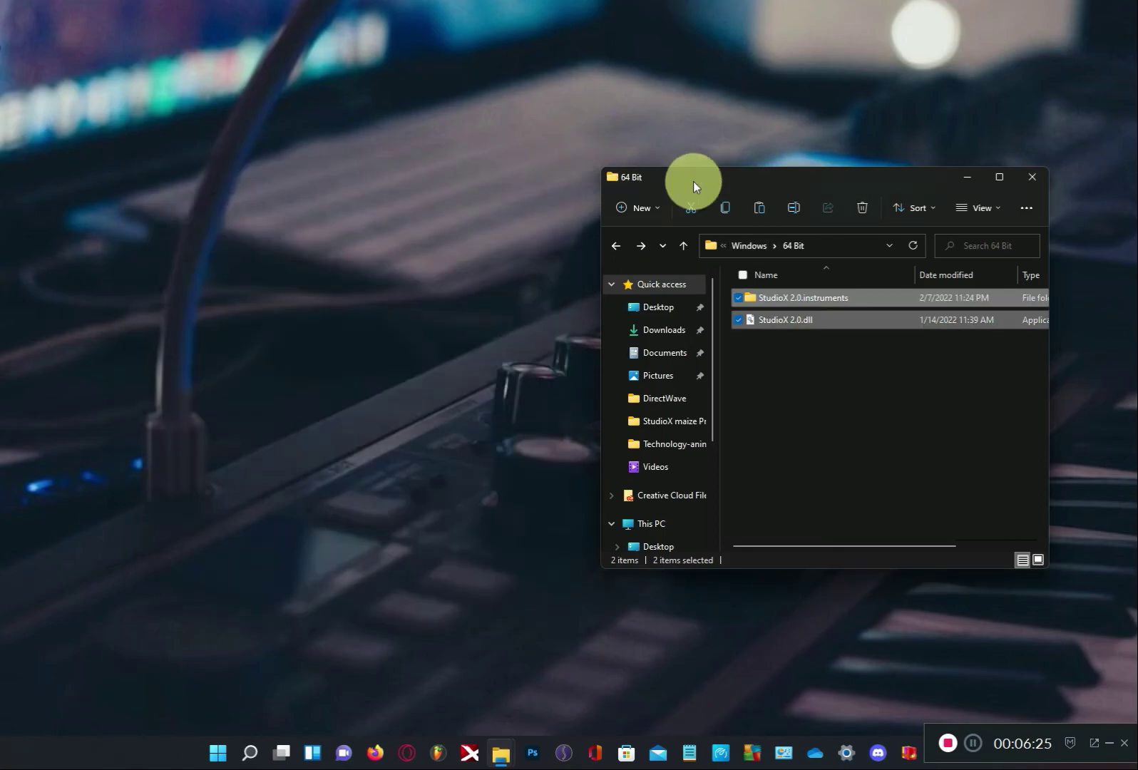
pyautogui.click(962, 181)
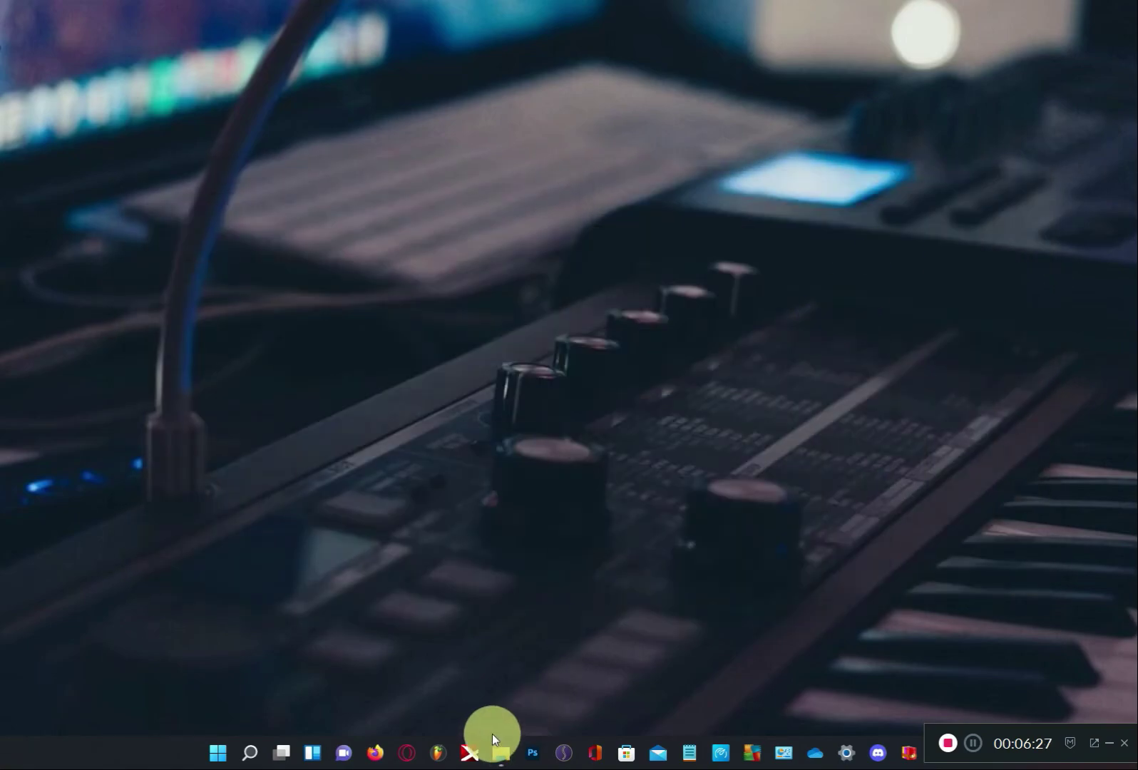
pyautogui.click(440, 753)
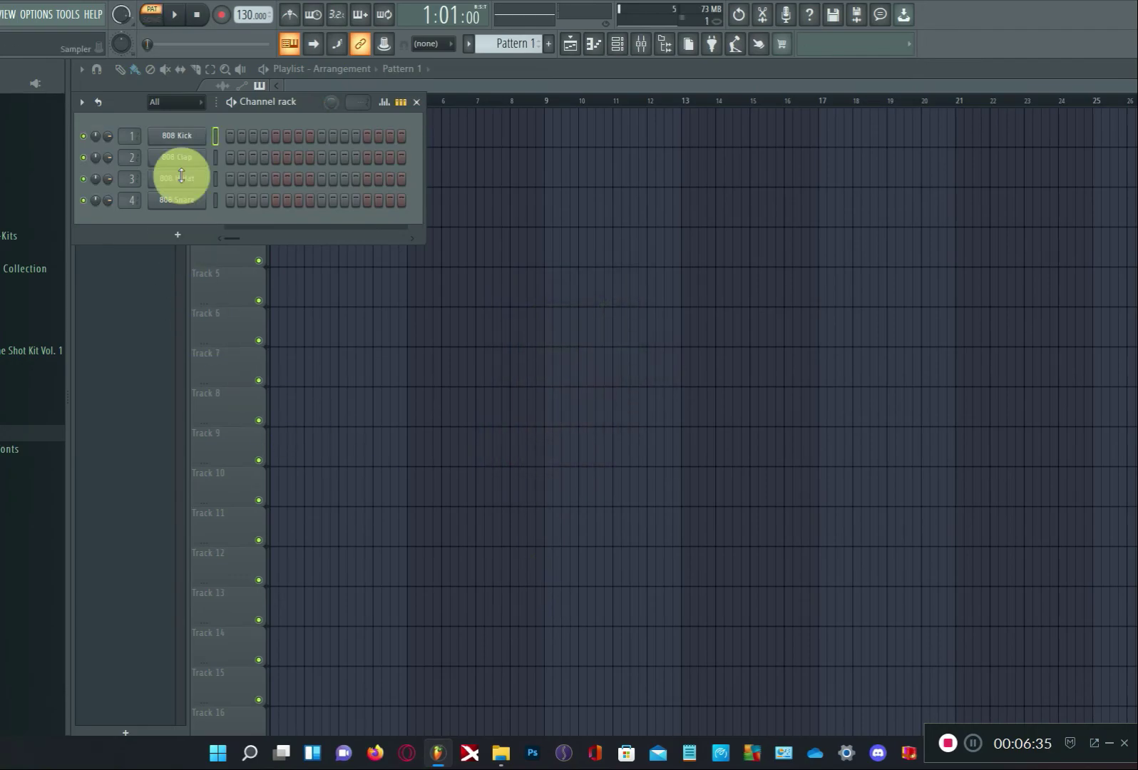
# - Insert the StudioX 2.0 plugin as a new channel above 808 Kick and move its window clear of the channel rack
pyautogui.rightClick(184, 142)
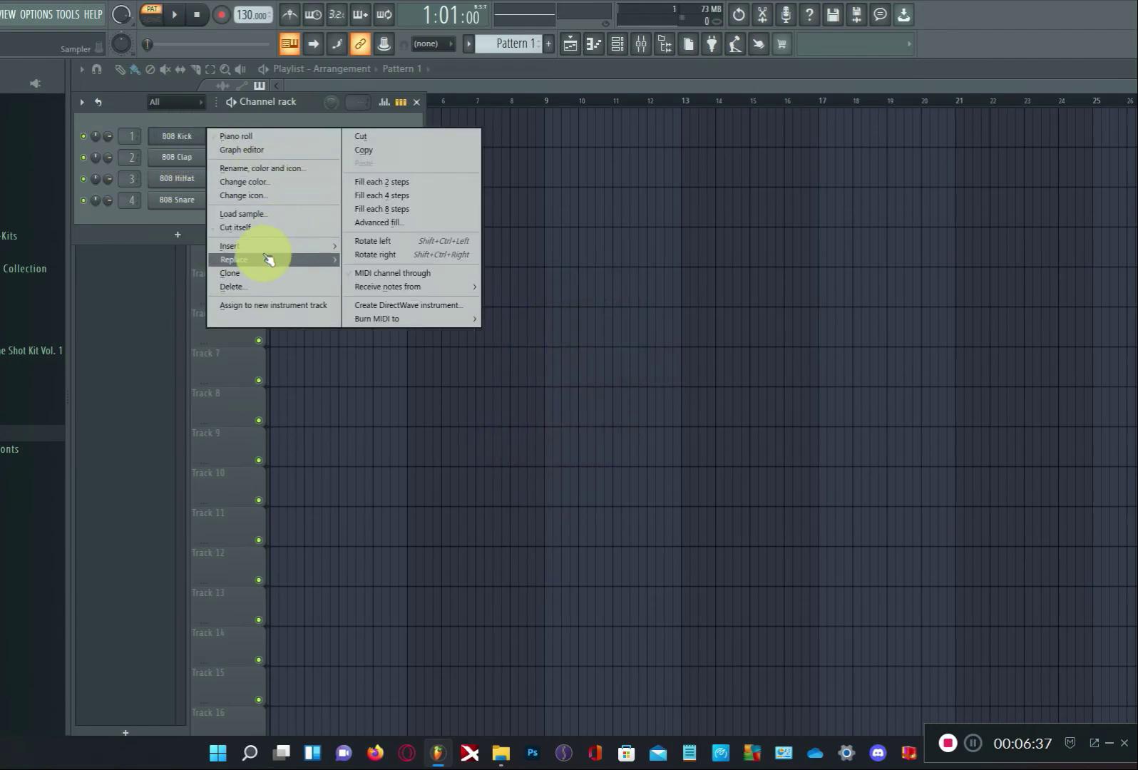
pyautogui.moveTo(271, 251)
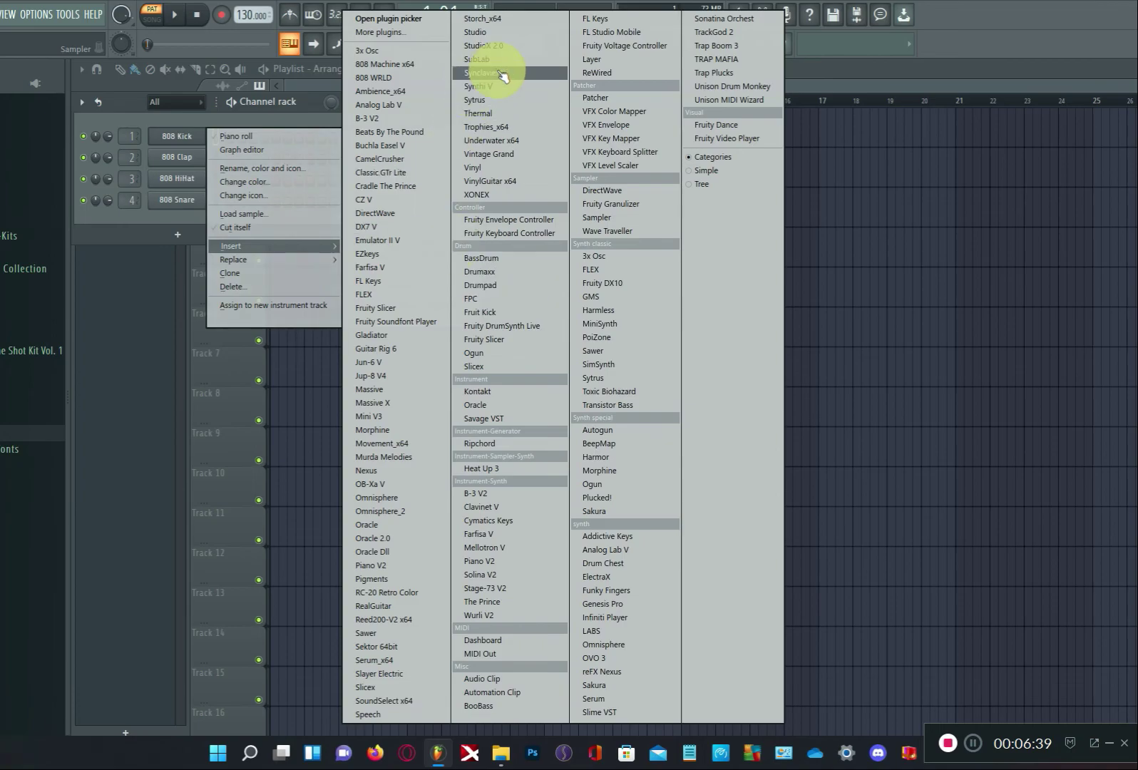
pyautogui.click(495, 47)
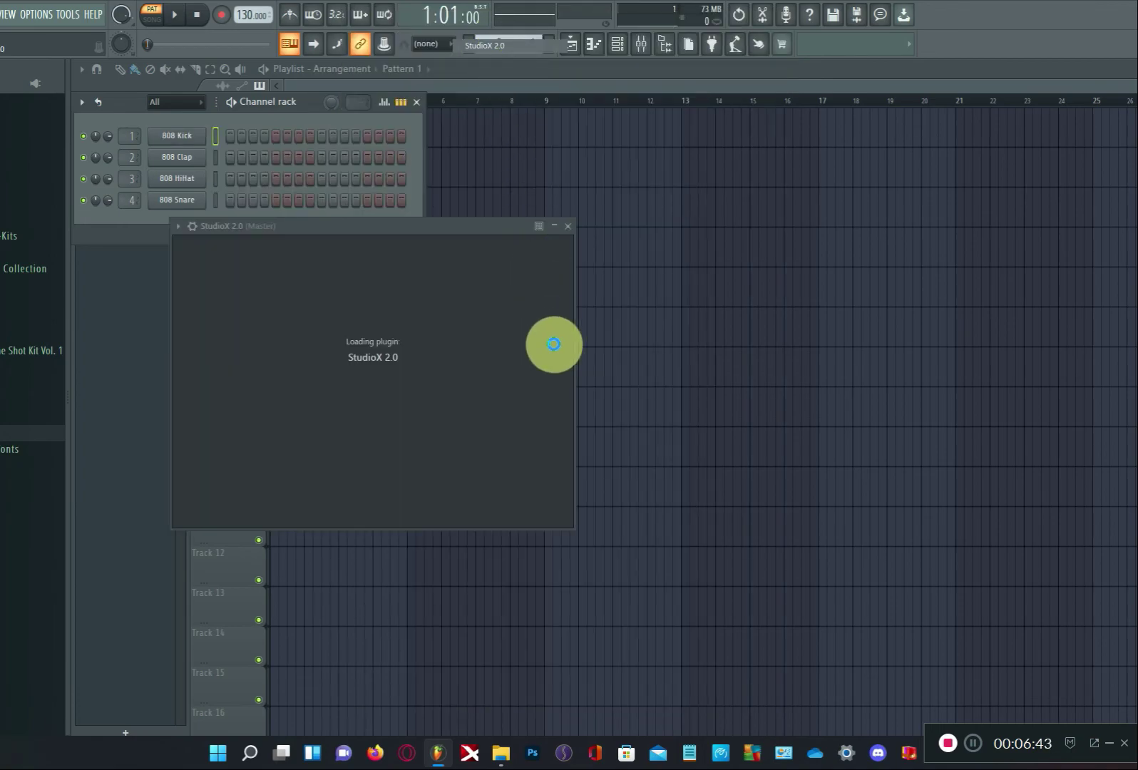
pyautogui.moveTo(473, 236); pyautogui.dragTo(744, 135)
# - View the Bell preset list without changing the preset, and adjust the plugin's Lfo depth, Lfo rate and Gain
pyautogui.click(812, 193)
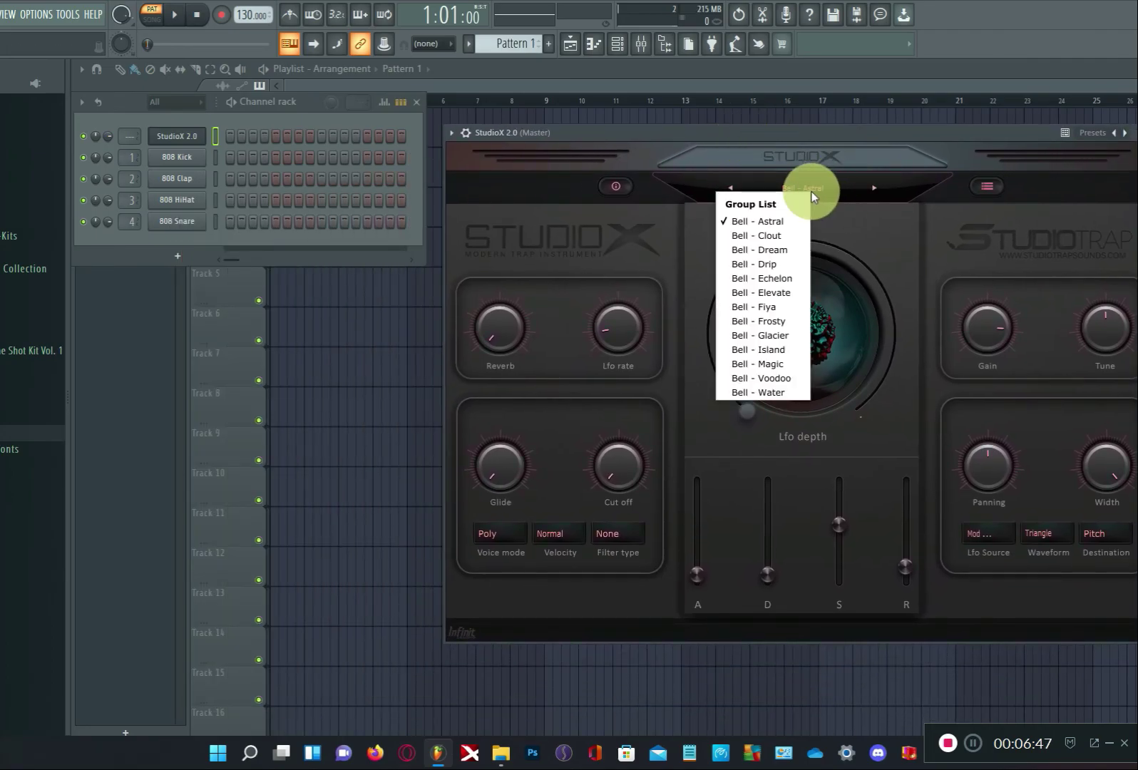
pyautogui.click(846, 237)
pyautogui.moveTo(745, 406); pyautogui.dragTo(711, 371)
pyautogui.moveTo(637, 277); pyautogui.dragTo(791, 331)
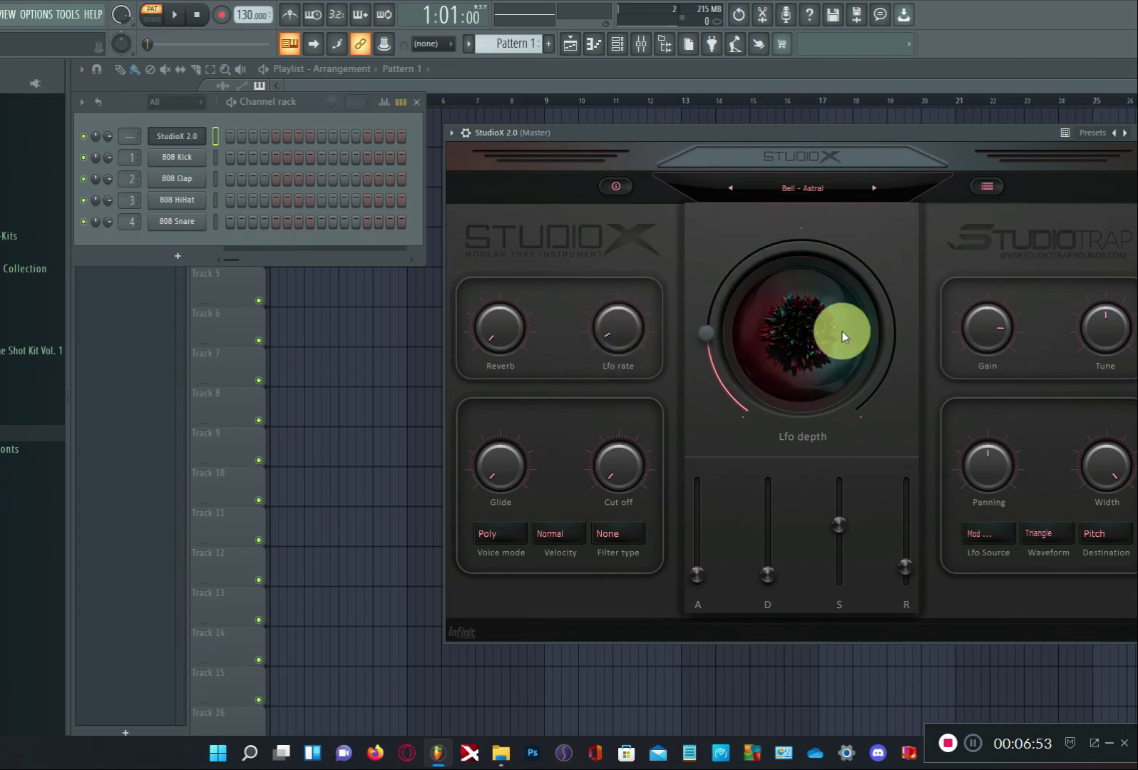
pyautogui.moveTo(995, 337); pyautogui.dragTo(990, 393)
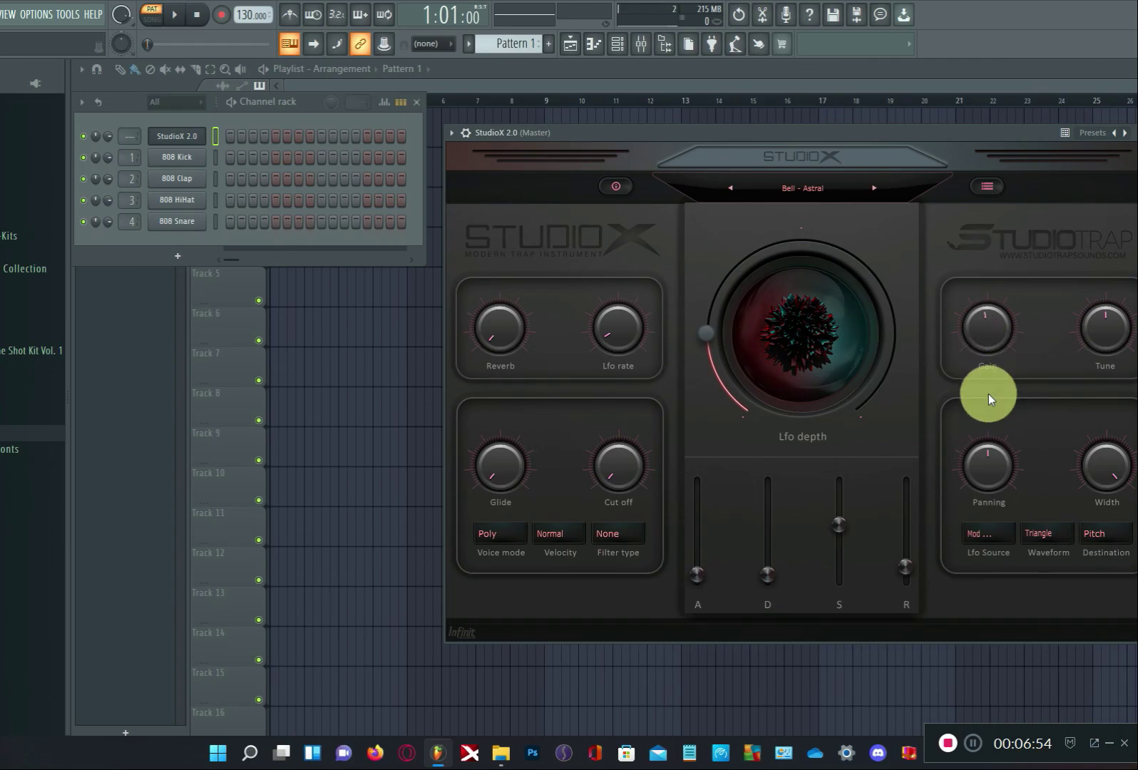
# - View the plugin's instrument list and close it, keeping Bells selected
pyautogui.click(981, 188)
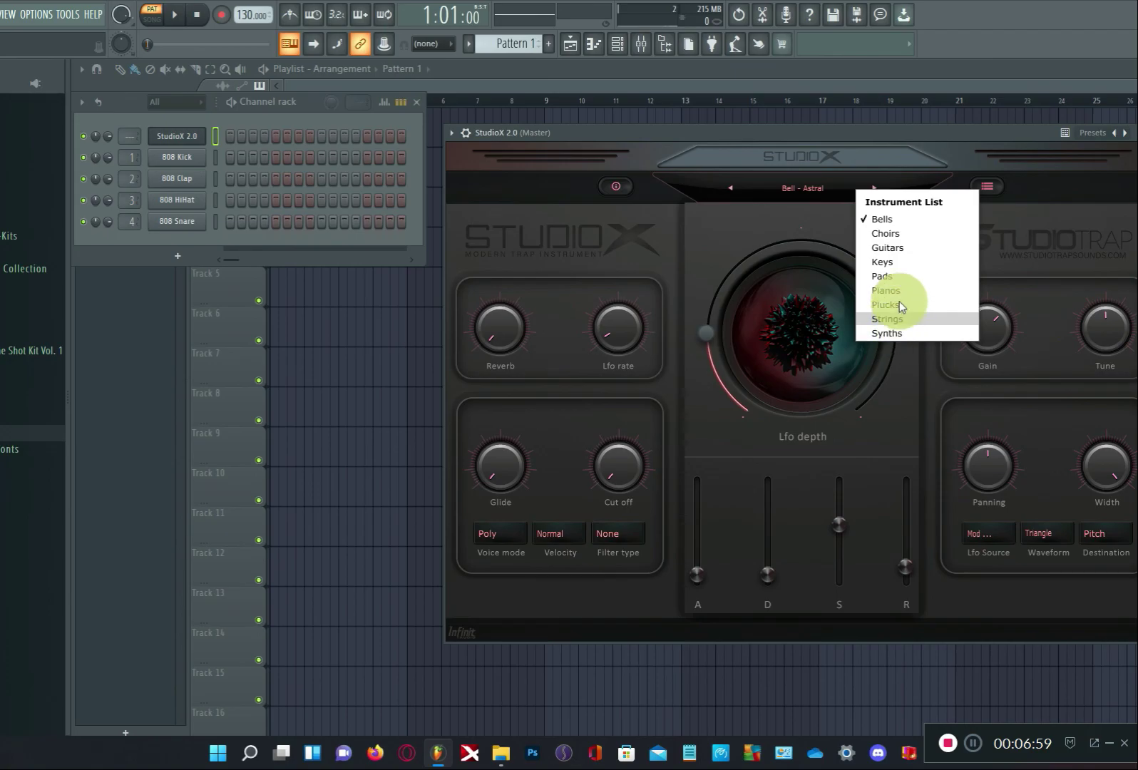
pyautogui.click(993, 190)
pyautogui.click(1024, 190)
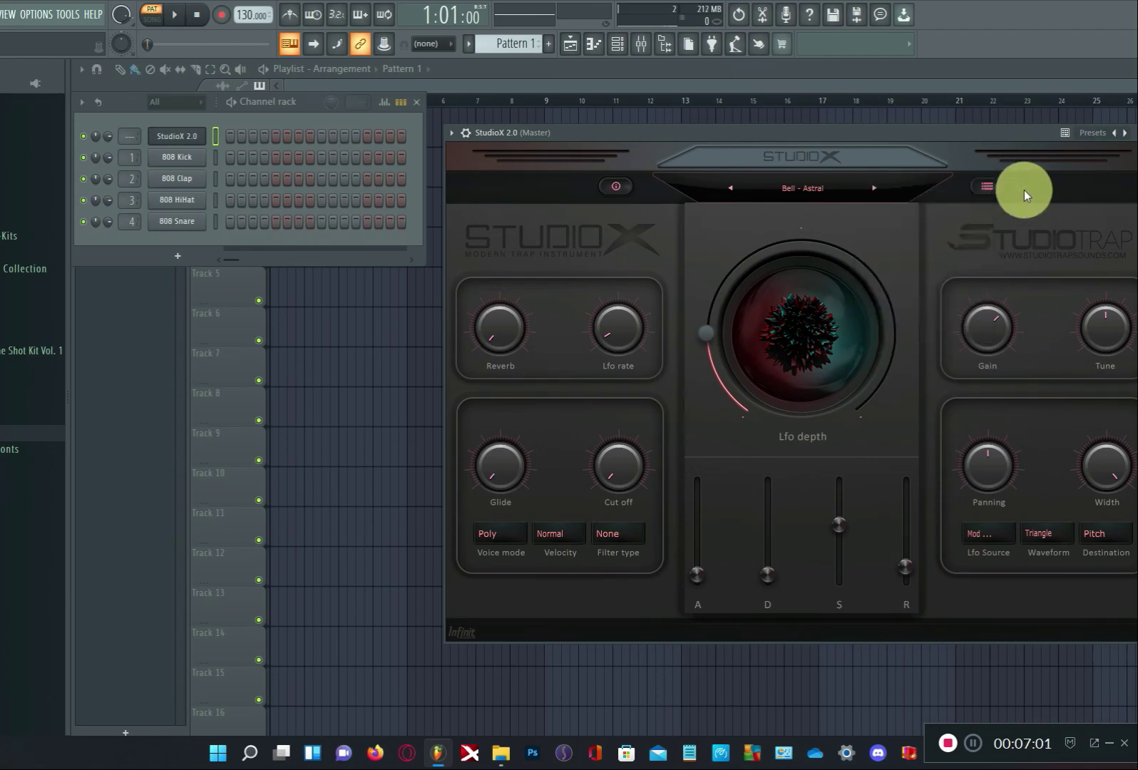